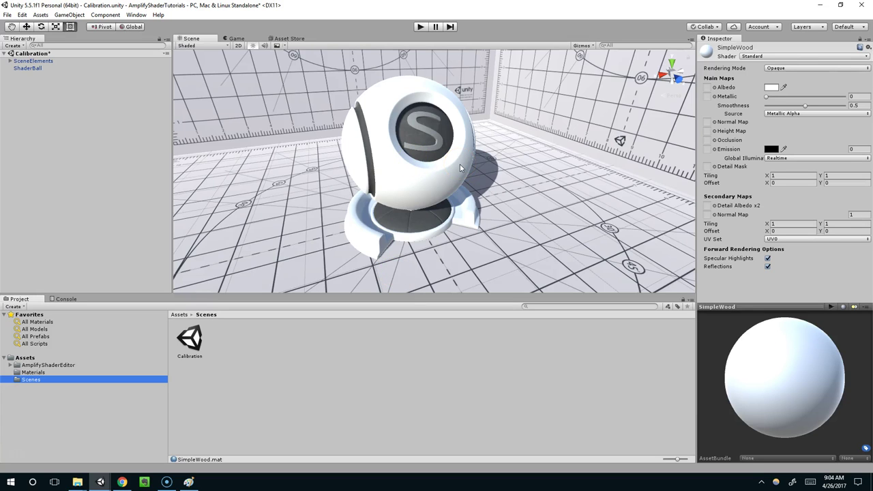
- Browse the AmplifyShaderEditor examples down to the Official AnimatedFire sample, then return to the AmplifyShaderEditor folder and collapse it
click(73, 366)
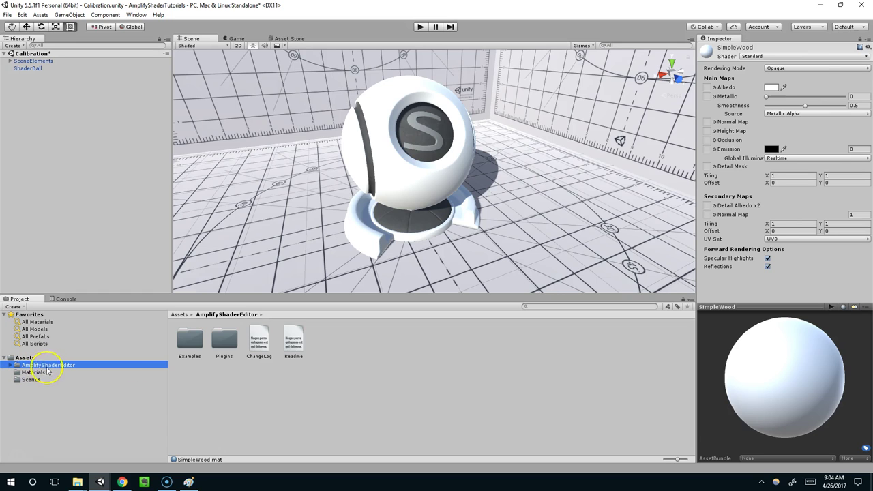
double_click(188, 347)
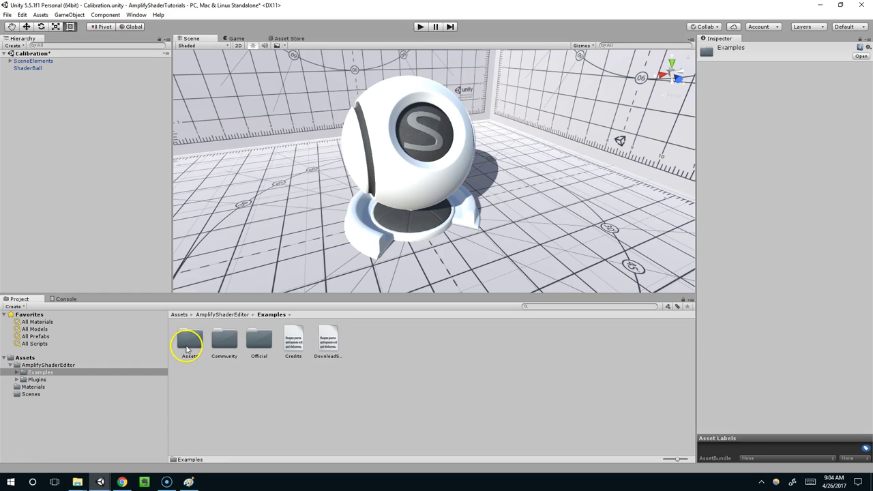
double_click(247, 354)
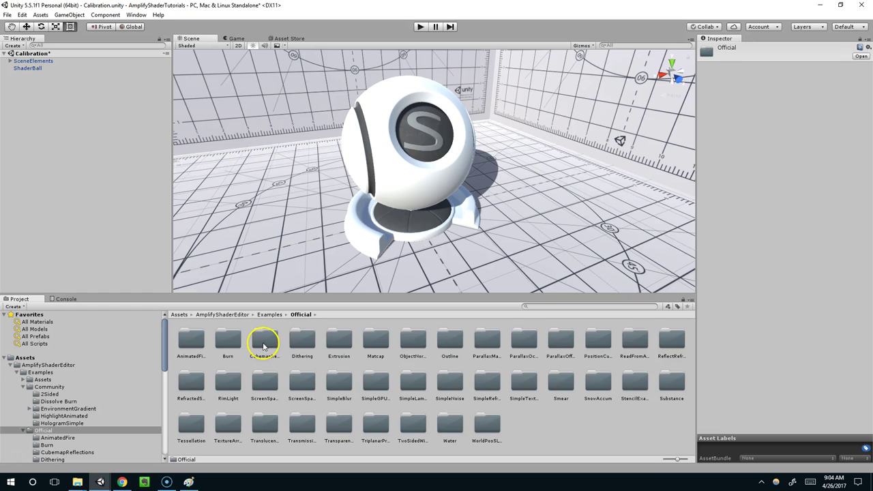
double_click(194, 341)
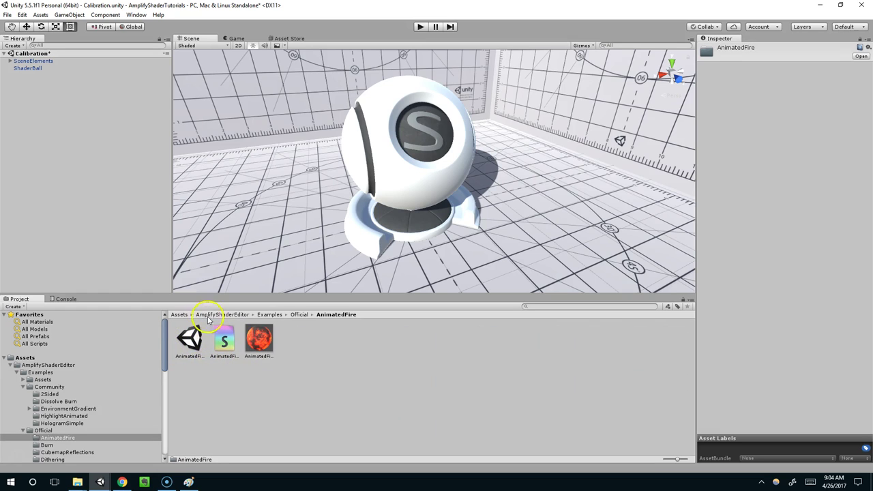
scroll(148, 369, down, 3)
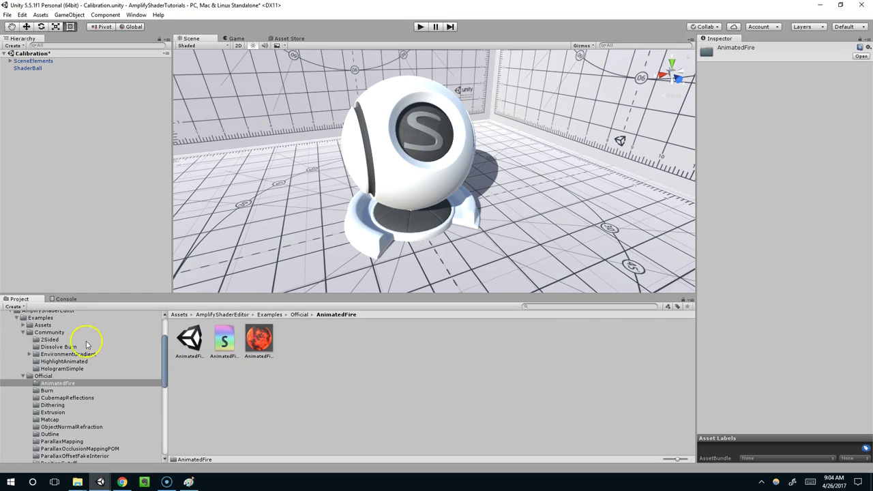
scroll(87, 344, up, 3)
click(22, 365)
click(14, 366)
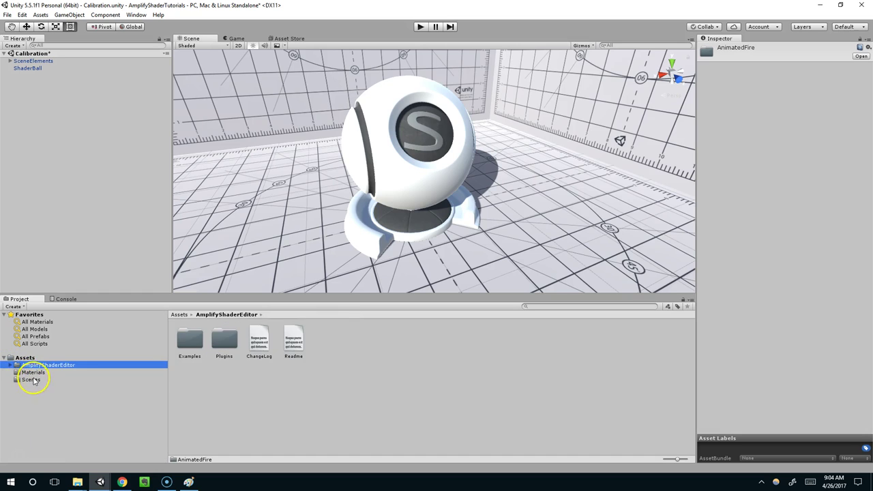
- Open the Materials folder, select the SimpleWood material and inspect the shader ball from different angles
click(34, 380)
click(54, 373)
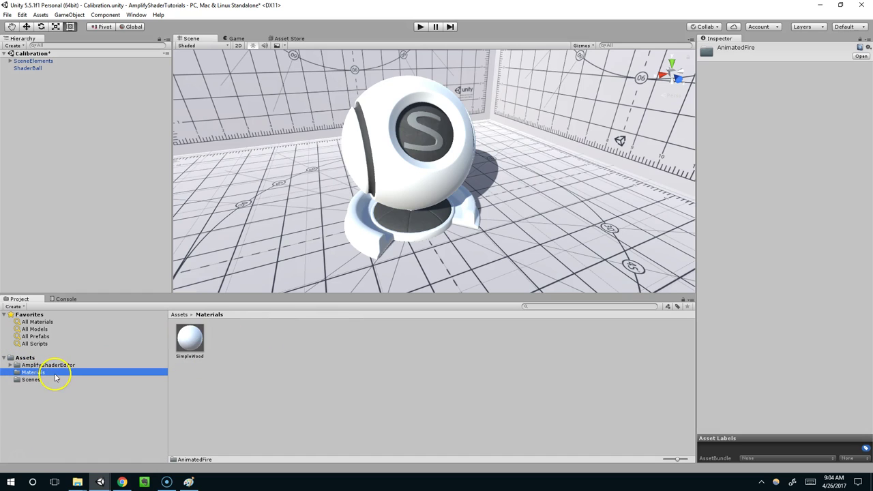
click(196, 339)
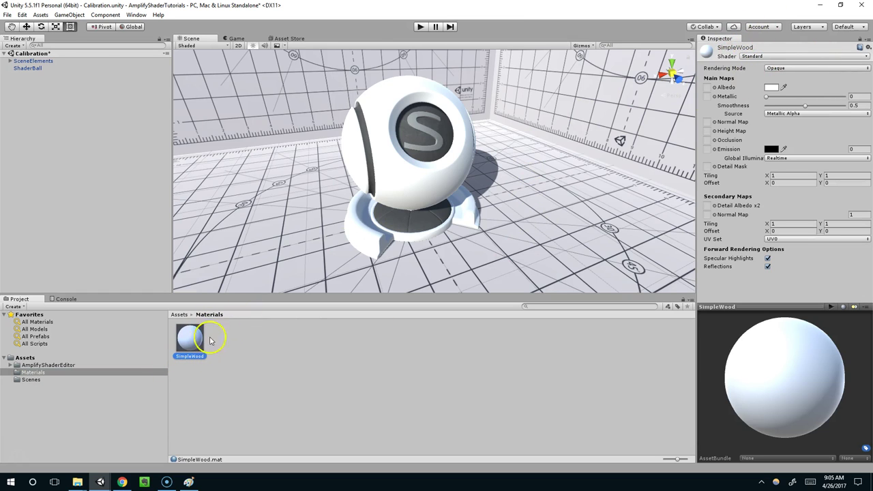
drag(414, 183, 411, 181)
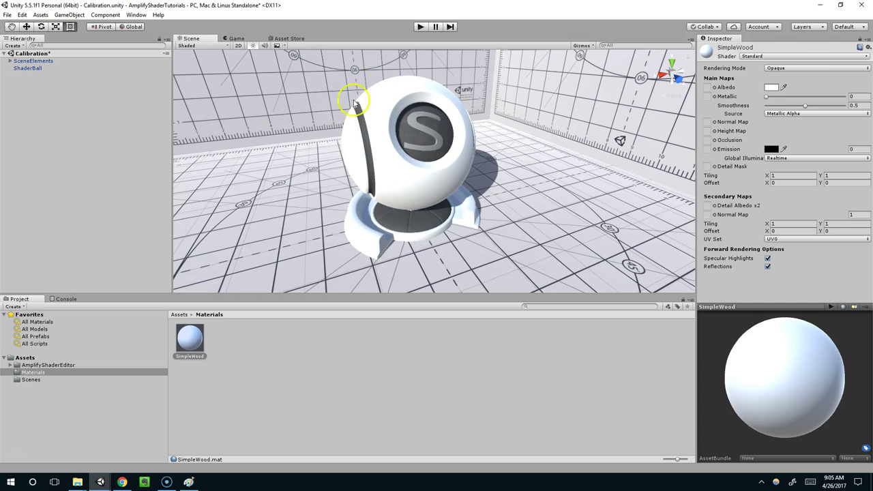
scroll(411, 161, up, 2)
middle_drag(411, 160, 378, 178)
alt+drag(378, 179, 335, 127)
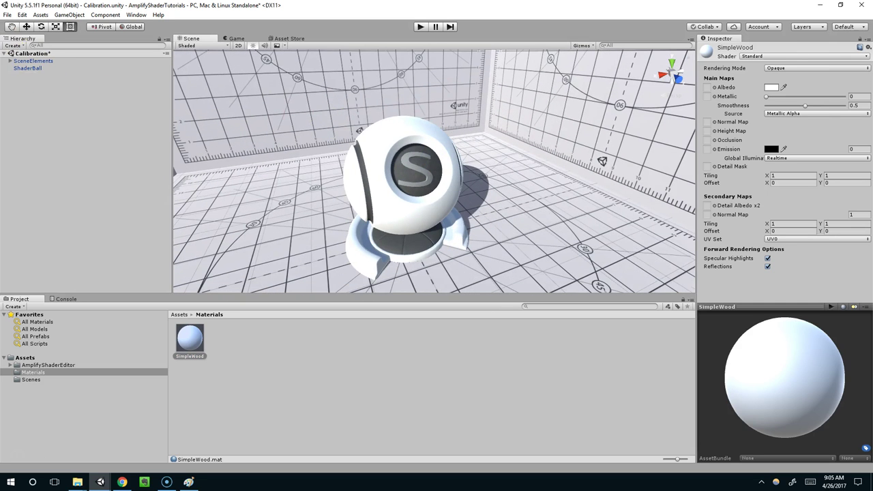
alt+drag(365, 206, 491, 155)
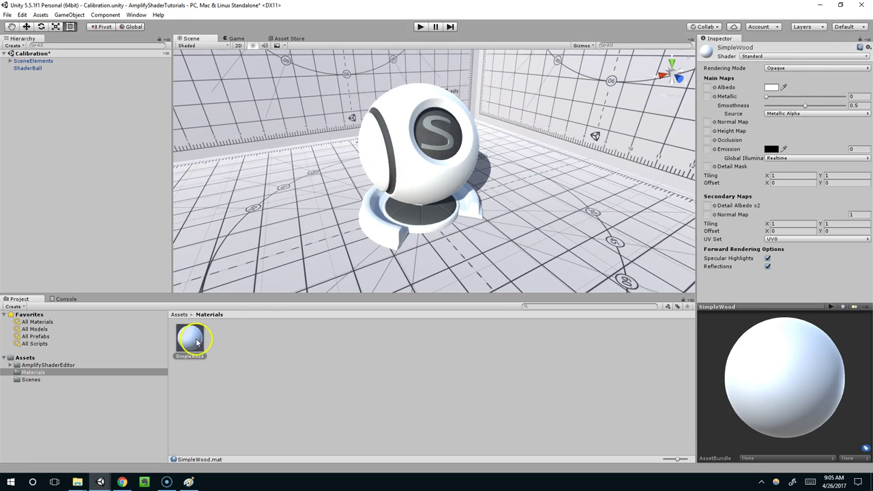
- Create an Amplify Surface Shader in the Materials folder and name the file SimpleWood
right_click(249, 339)
mouse_move(279, 175)
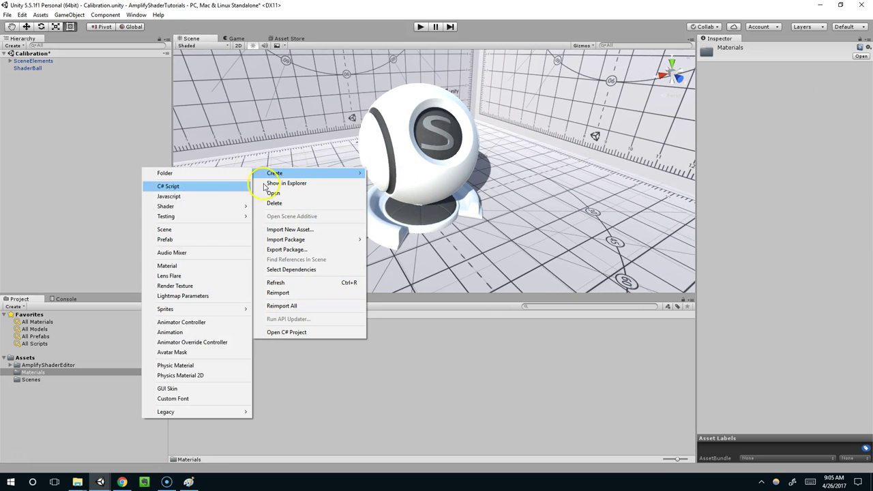
mouse_move(175, 206)
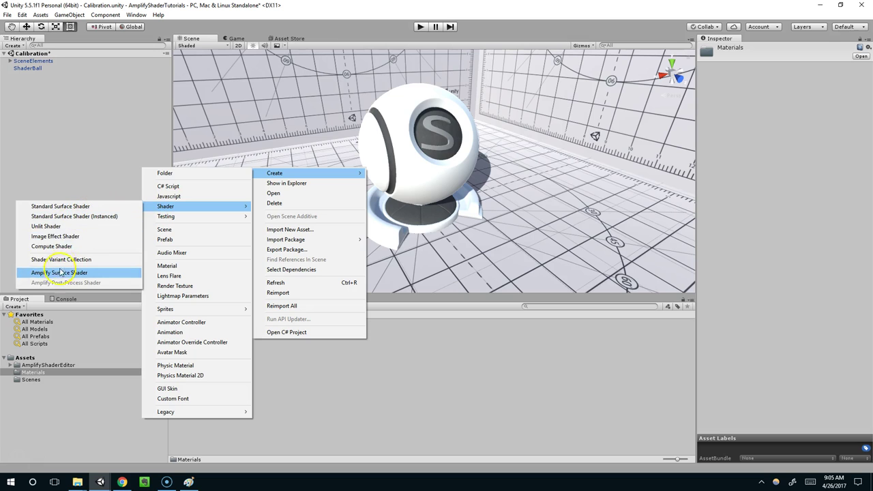
click(80, 277)
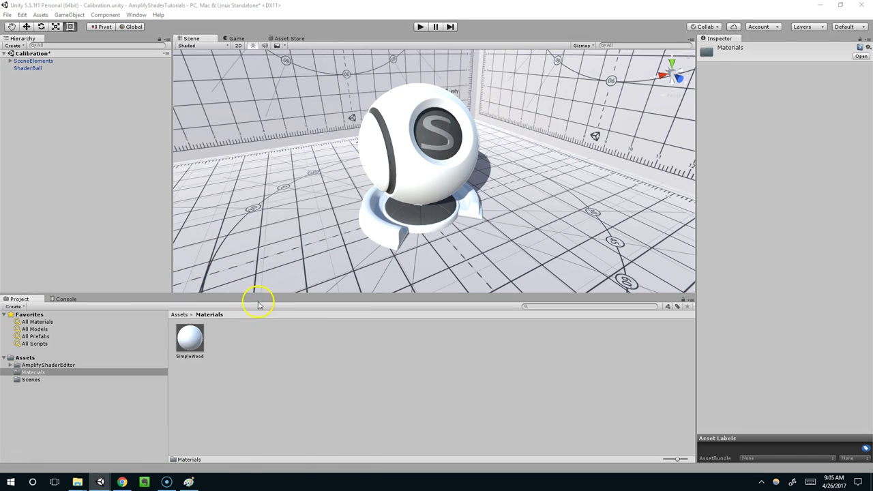
click(205, 349)
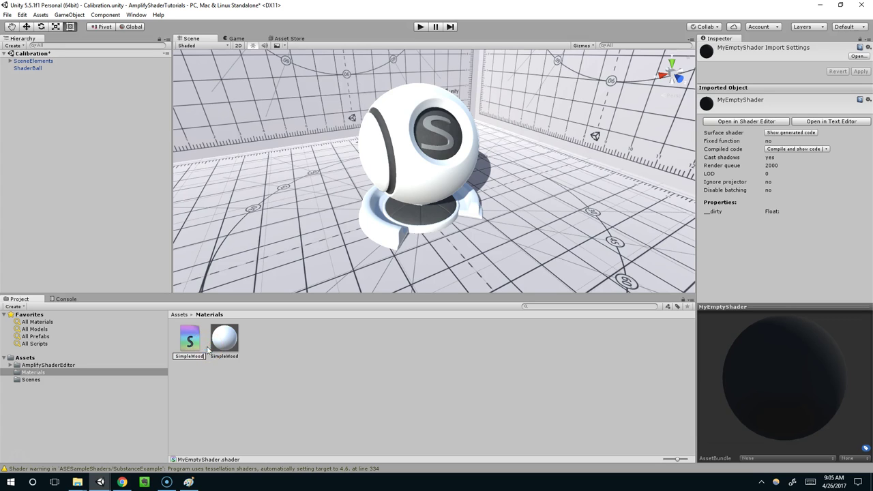
key(Return)
- Check the shaders available to the SimpleWood material without changing its current shader
click(191, 340)
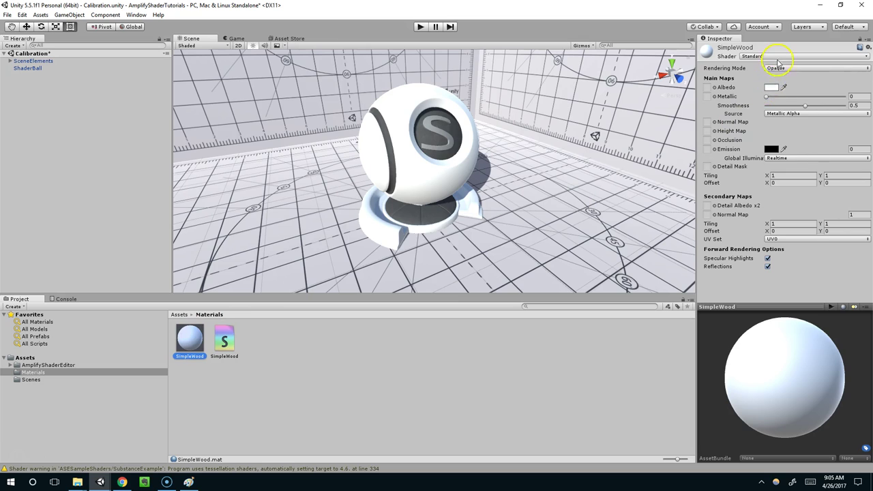
click(778, 60)
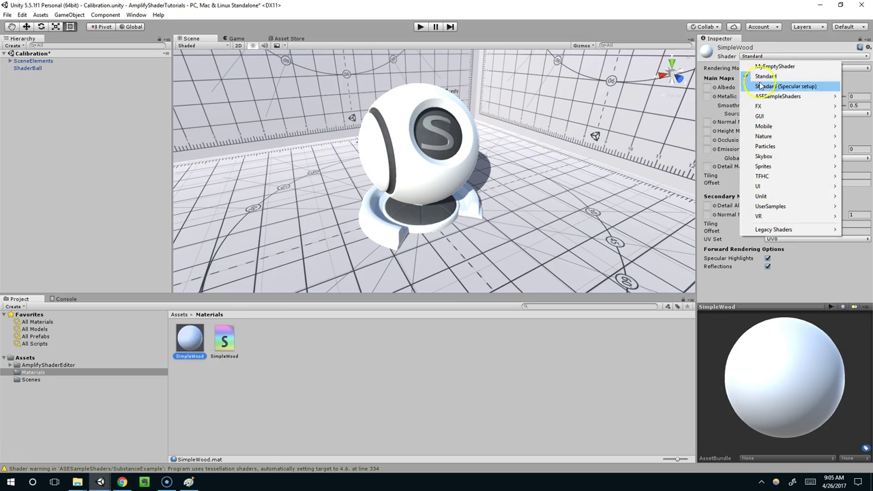
click(660, 8)
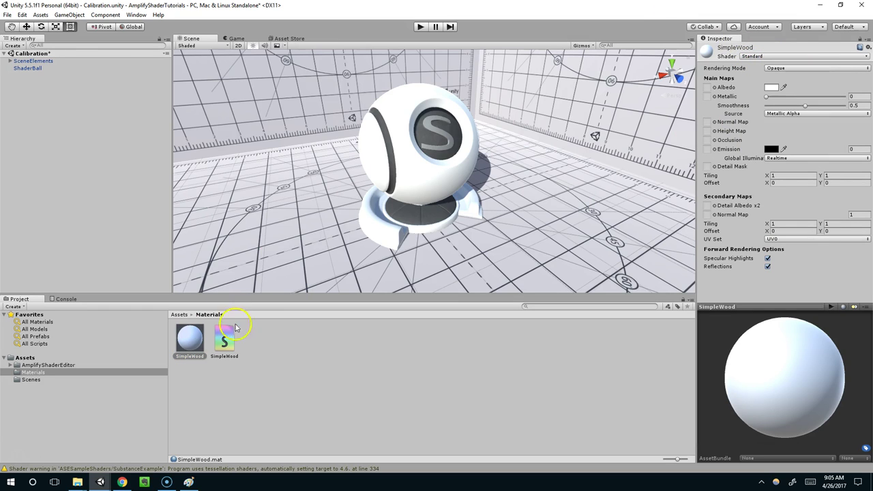
- Open the SimpleWood shader in the Shader Editor, set its shader name to the author's full name followed by /SimpleWood, and update the shader
click(225, 341)
drag(872, 75, 225, 80)
drag(168, 110, 384, 110)
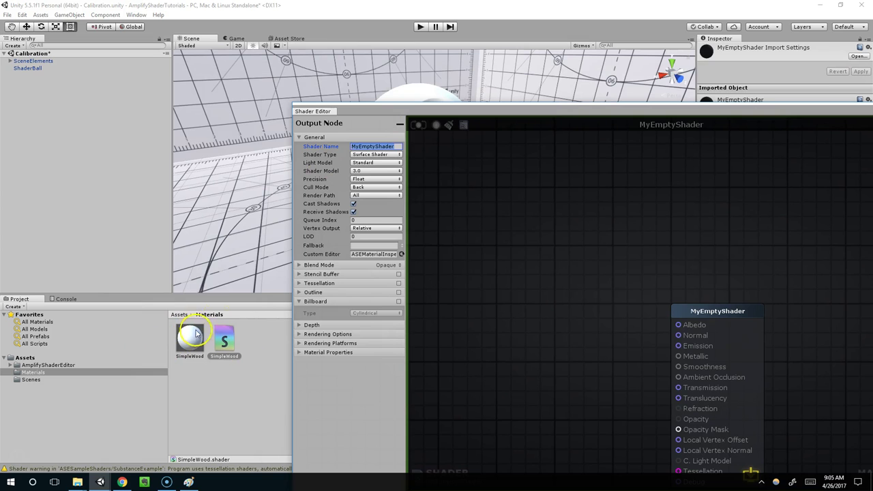
drag(396, 116, 322, 88)
text(Evan)
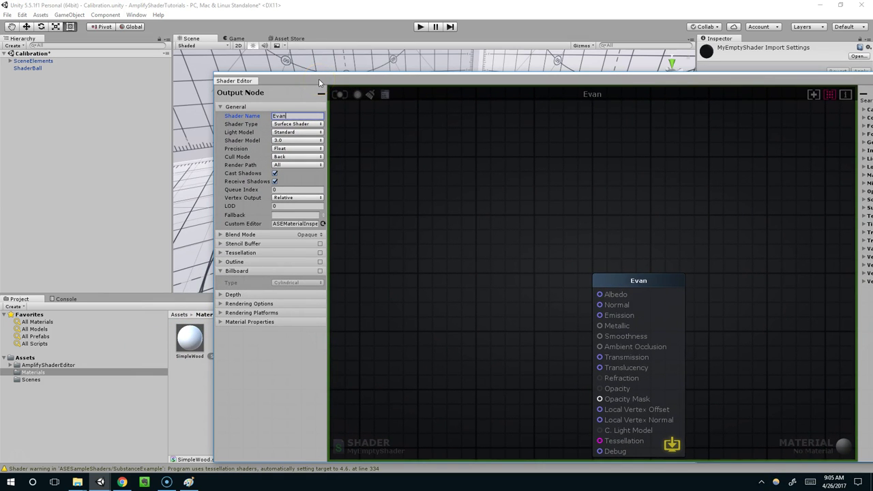
text(Daley/SimpleWood)
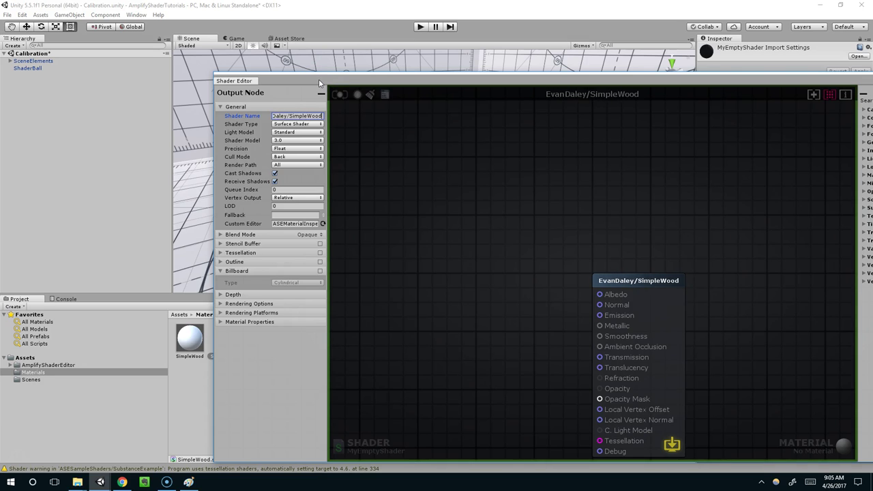
click(419, 144)
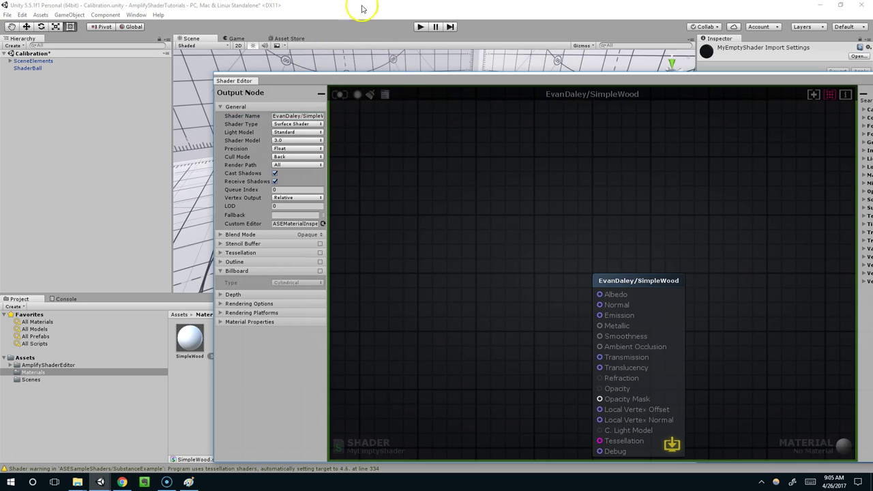
click(345, 94)
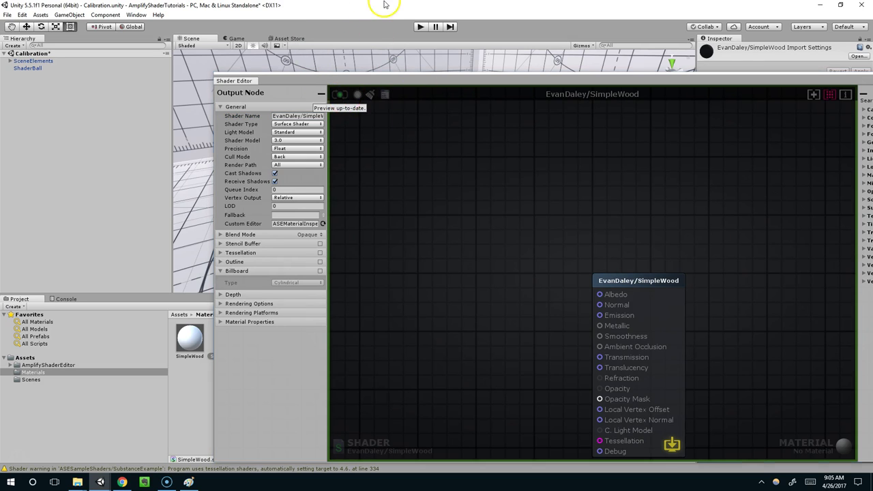
- Dock the Inspector together with the Hierarchy and shrink its preview area to leave more room for properties
drag(270, 83, 677, 114)
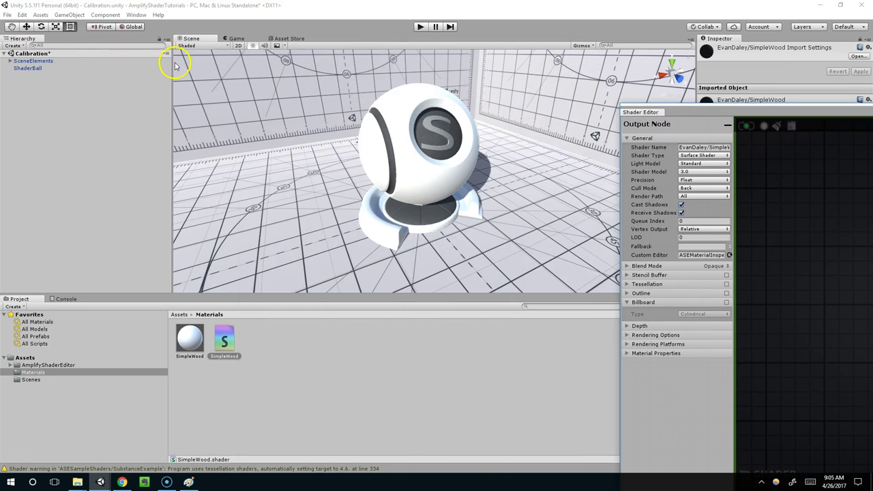
drag(174, 64, 110, 66)
drag(732, 40, 56, 42)
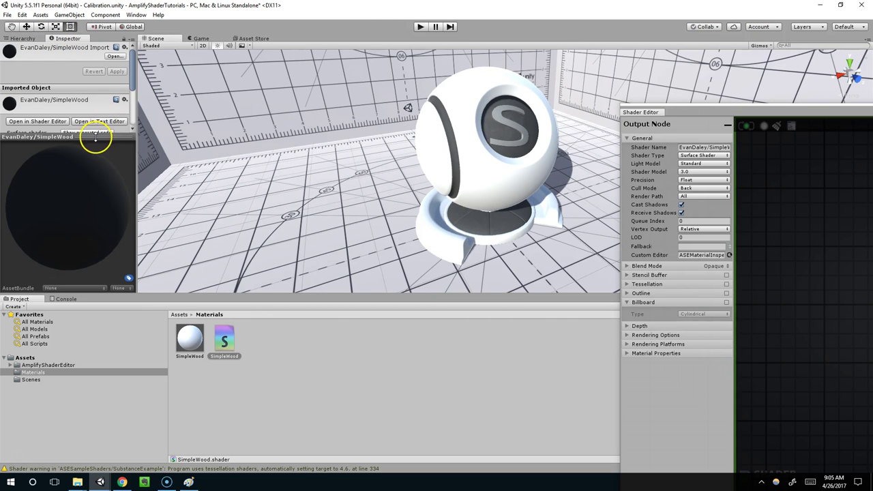
drag(96, 137, 99, 203)
- Dock the Shader Editor beside the Scene view, enlarge it over the Project area and Scene view, and bring the output node into view
drag(645, 112, 682, 179)
drag(546, 292, 565, 340)
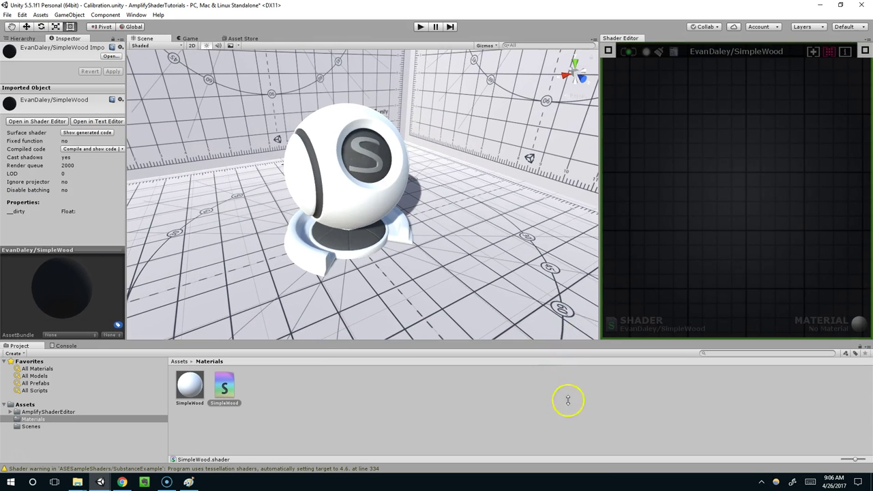
drag(599, 253, 322, 249)
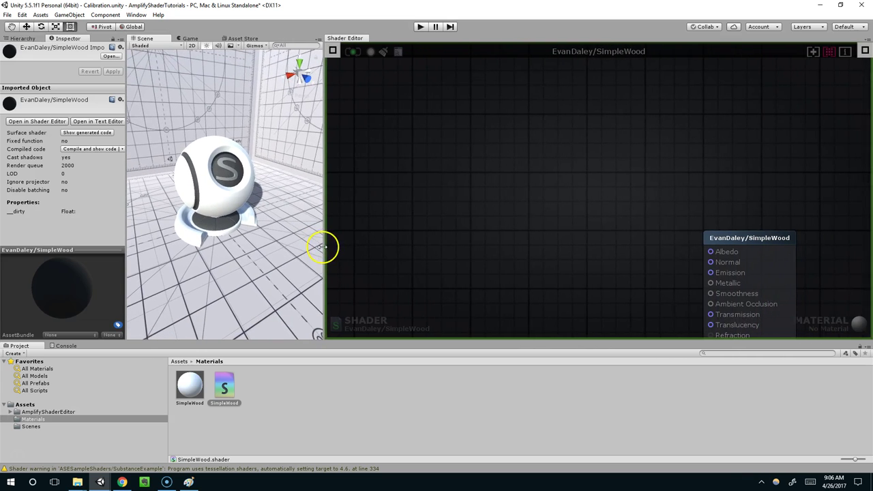
scroll(571, 169, down, 3)
scroll(586, 188, up, 5)
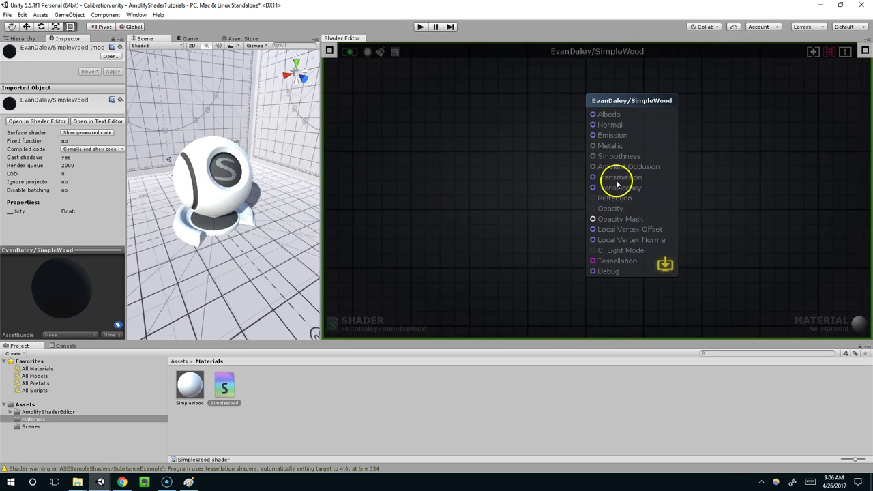
middle_drag(643, 169, 628, 141)
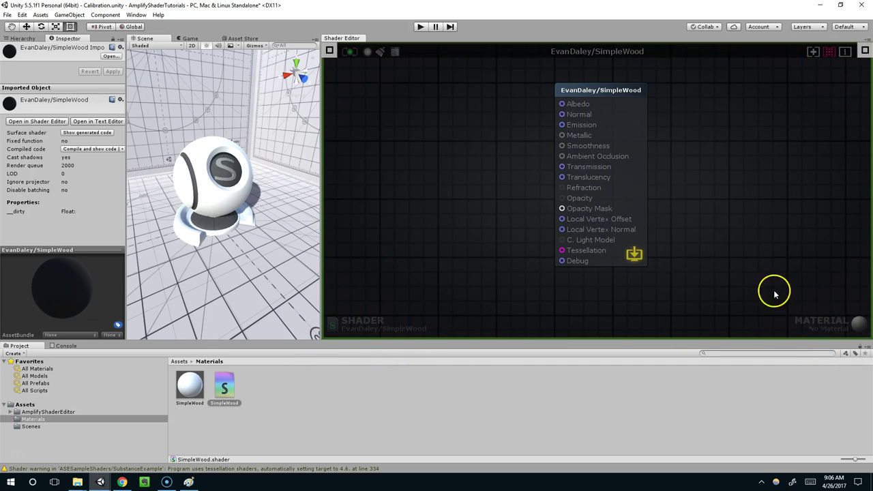
- Assign the custom SimpleWood shader from the author's shader group to the SimpleWood material
click(188, 385)
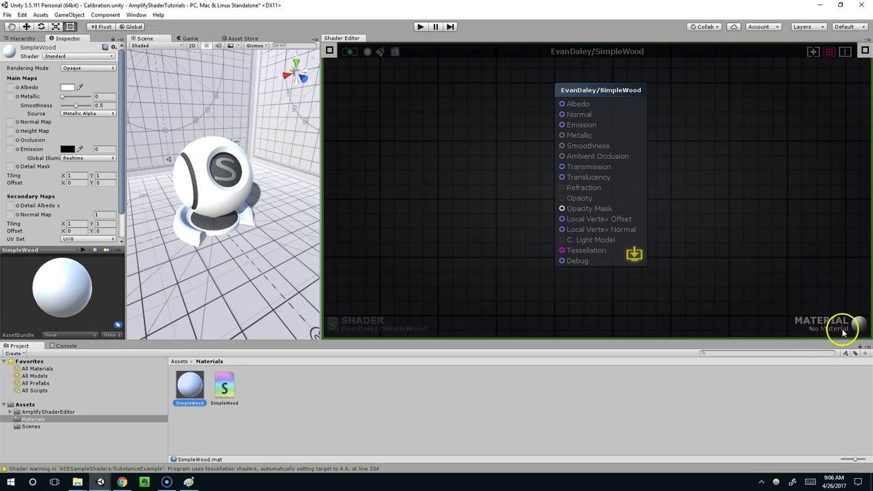
click(55, 56)
mouse_move(81, 96)
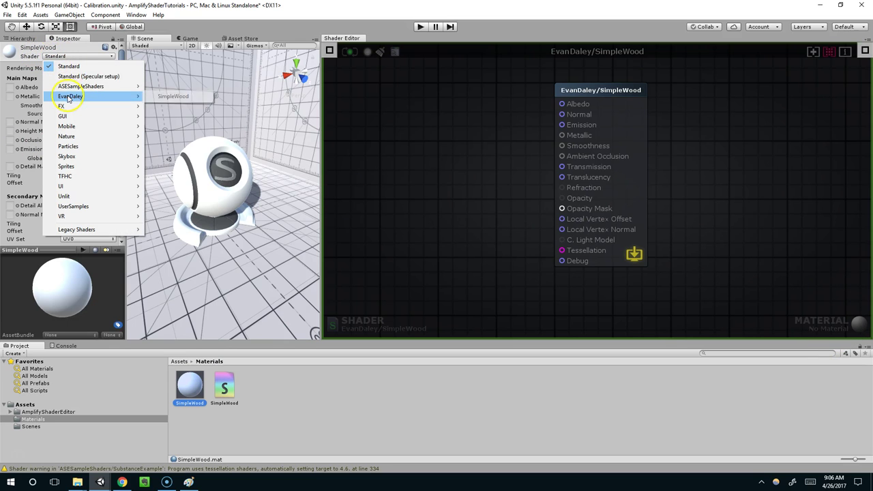
click(179, 97)
scroll(250, 175, up, 3)
middle_drag(249, 175, 257, 175)
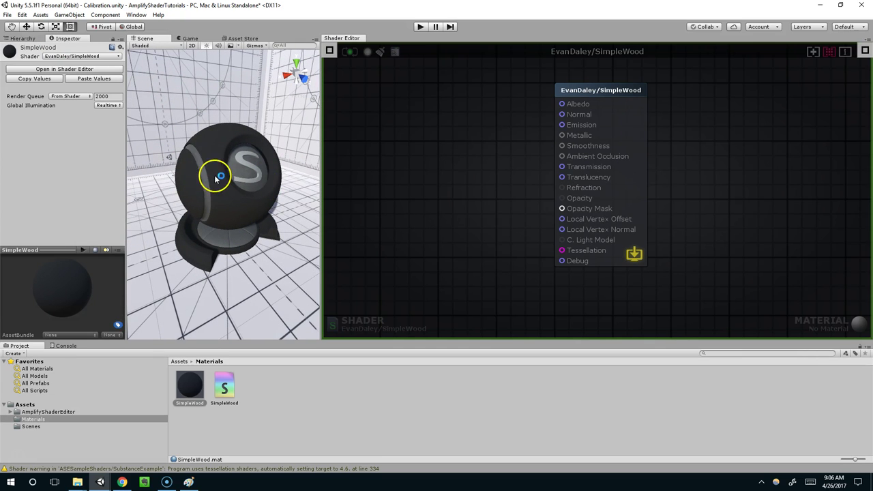
- Open the SimpleWood material in the Shader Editor and add a Texture Sample node to the left of the output node
double_click(195, 388)
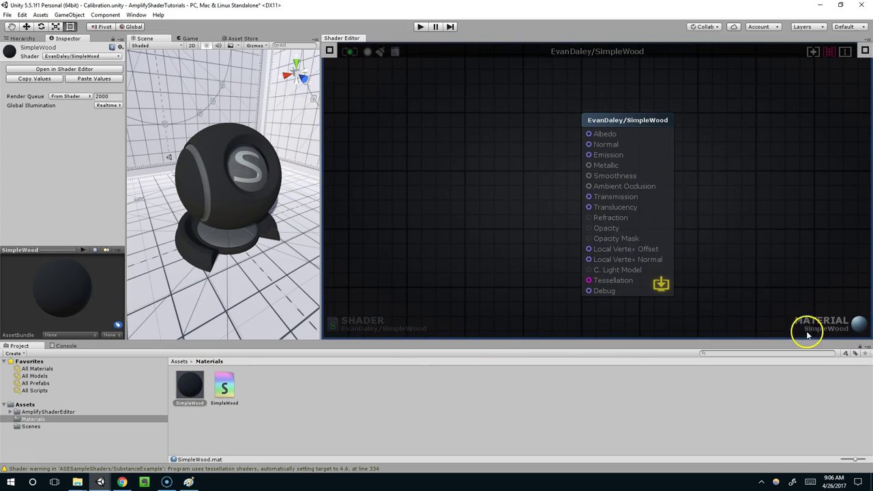
middle_drag(763, 251, 730, 228)
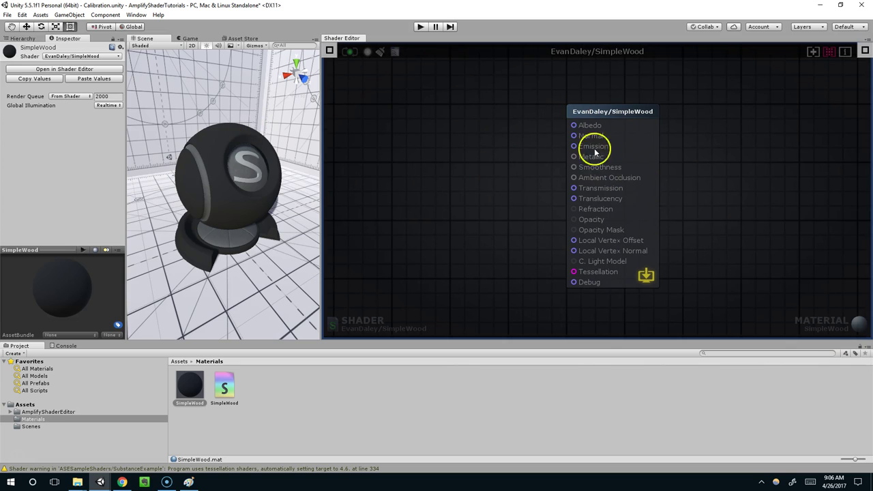
click(437, 95)
drag(484, 103, 423, 92)
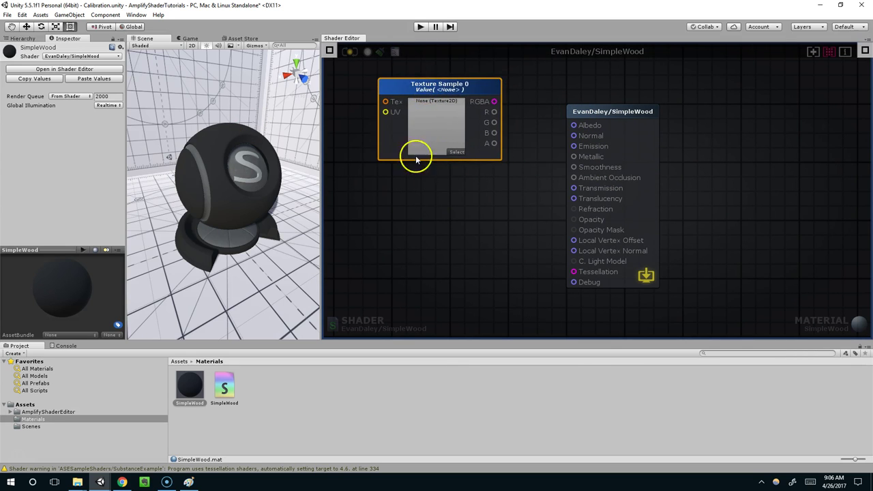
- Connect the Texture Sample's RGBA output to the output node's Albedo input and assign it the WoodDiffuse texture
drag(494, 101, 579, 125)
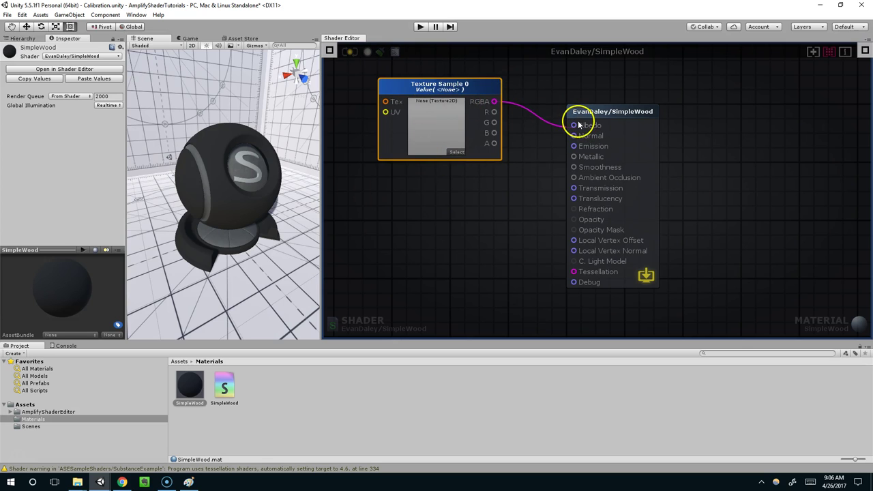
click(483, 158)
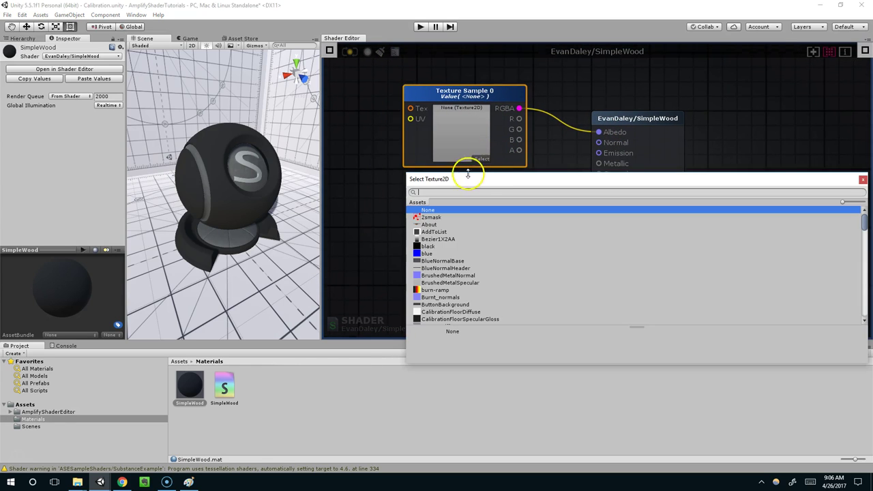
text(wood)
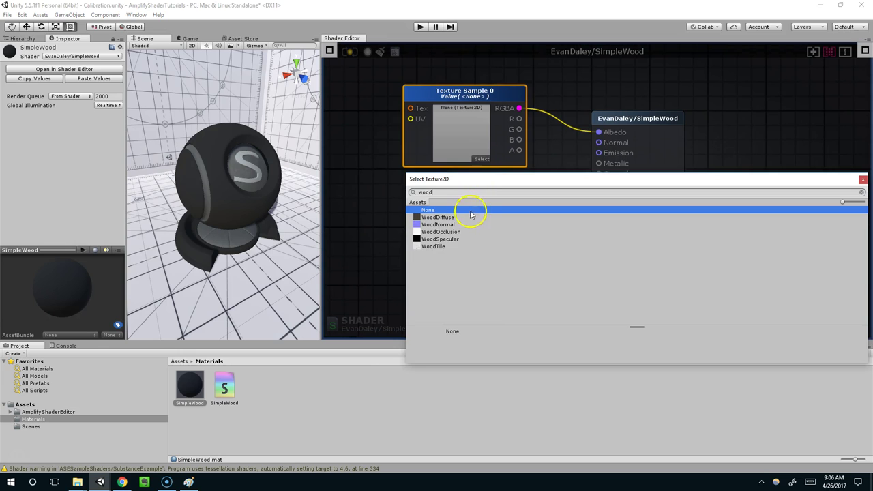
double_click(440, 217)
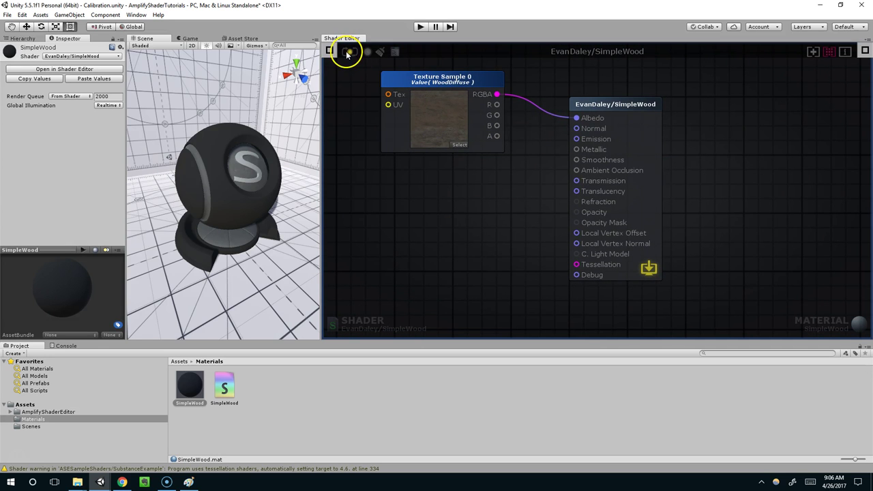
- Compile the shader to apply the wood texture to the shader ball, and widen the Scene view slightly to inspect it
click(347, 53)
scroll(241, 129, up, 5)
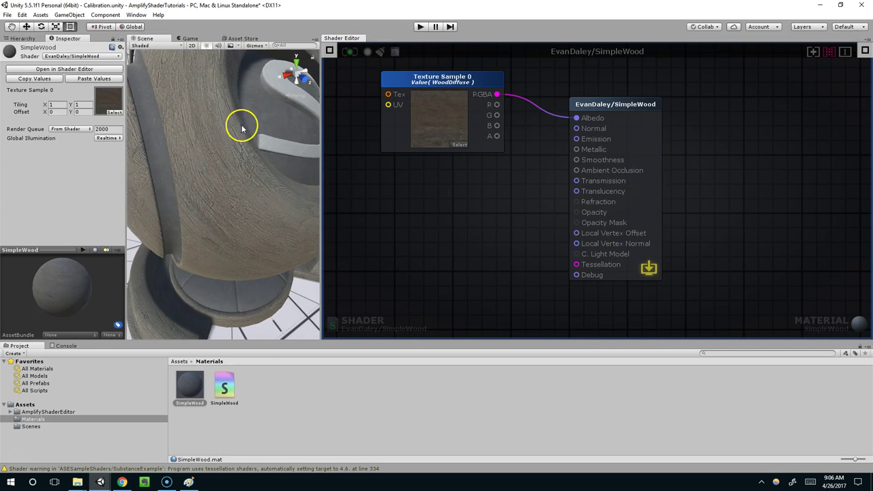
scroll(240, 127, down, 5)
alt+drag(270, 184, 239, 109)
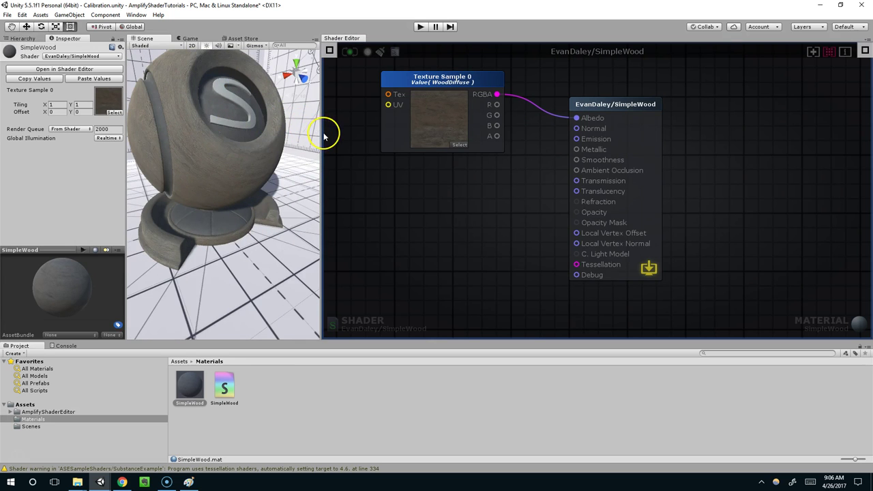
drag(327, 132, 338, 133)
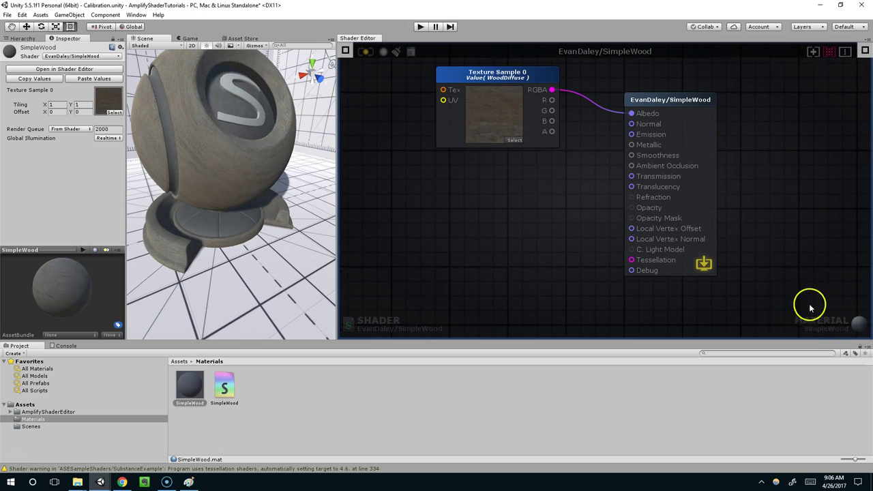
key(f)
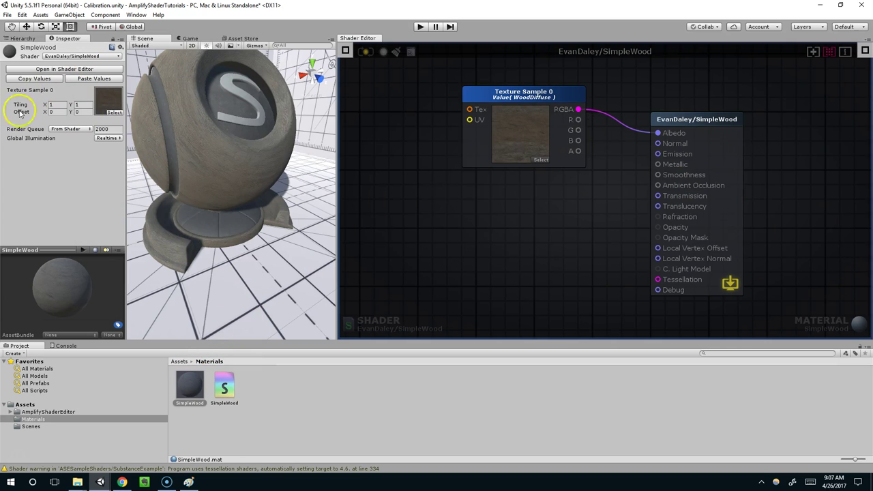
alt+drag(242, 101, 207, 101)
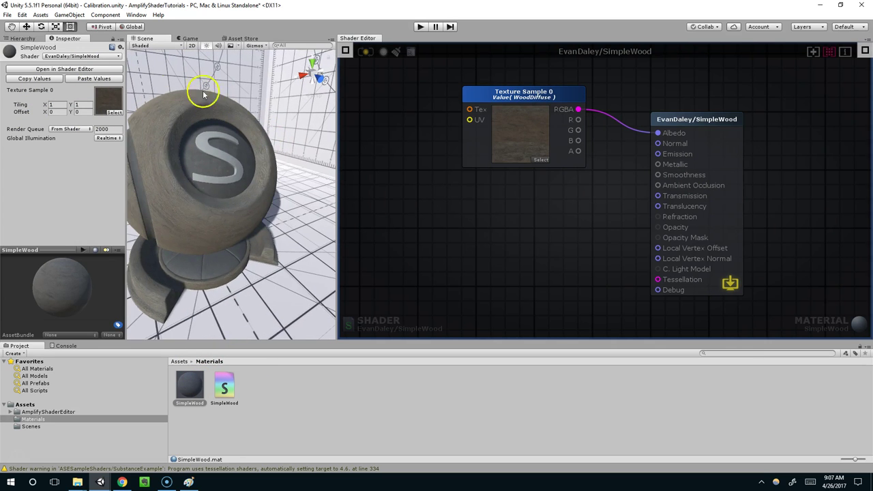
middle_drag(205, 156, 215, 153)
middle_drag(530, 106, 519, 93)
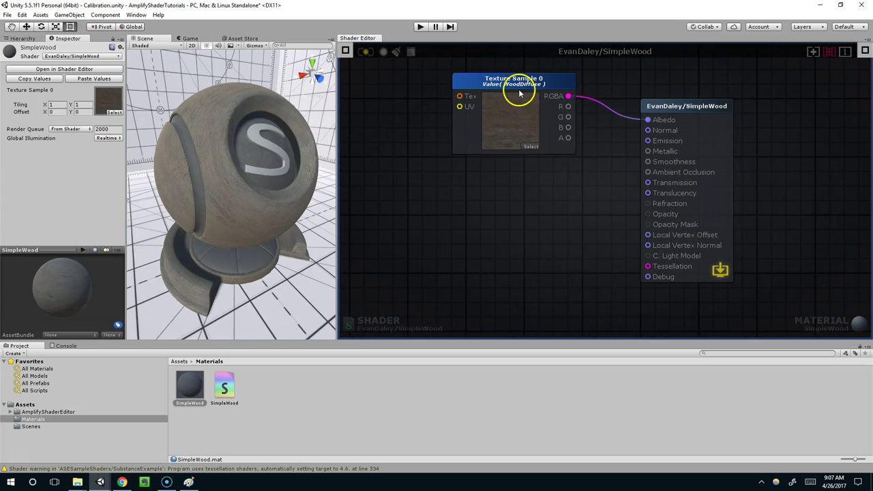
- Add a second Texture Sample node below the WoodDiffuse node and connect its RGBA output to the output node's Normal input
drag(519, 92, 512, 83)
scroll(225, 217, up, 3)
scroll(242, 210, down, 3)
mouse_move(515, 132)
middle_down()
mouse_move(505, 124)
mouse_move(511, 140)
middle_up()
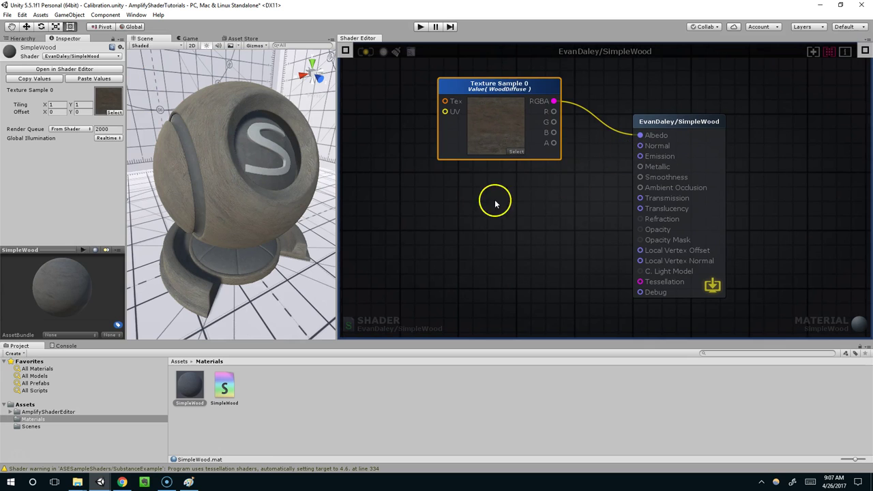
click(471, 190)
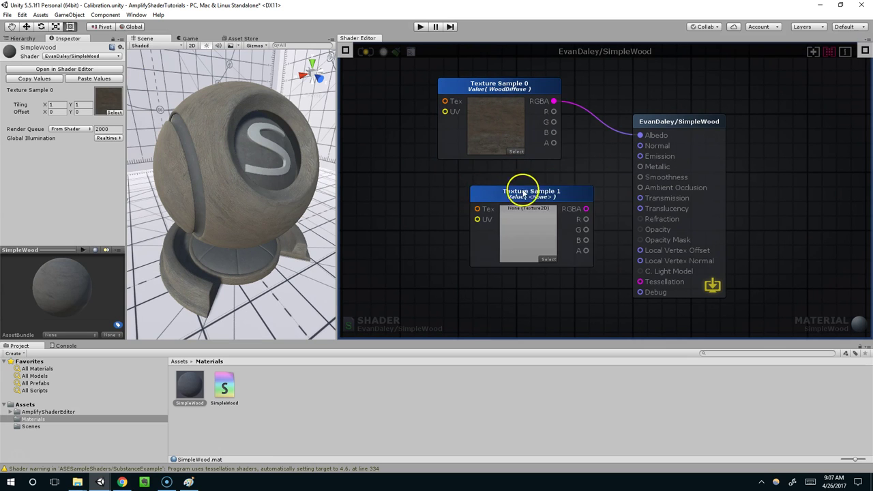
drag(555, 206, 643, 148)
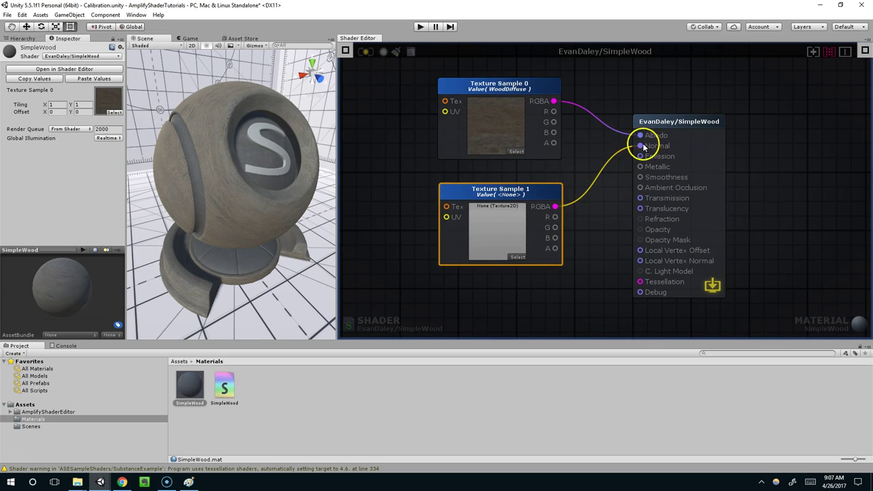
- Assign the WoodNormal texture to the second Texture Sample and place the node directly beneath the WoodDiffuse node
click(518, 257)
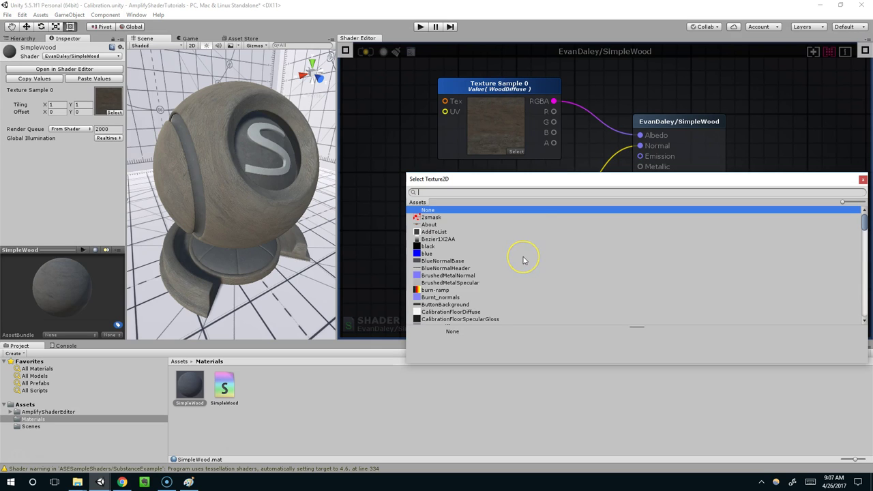
text(woood)
key(BackSpace)
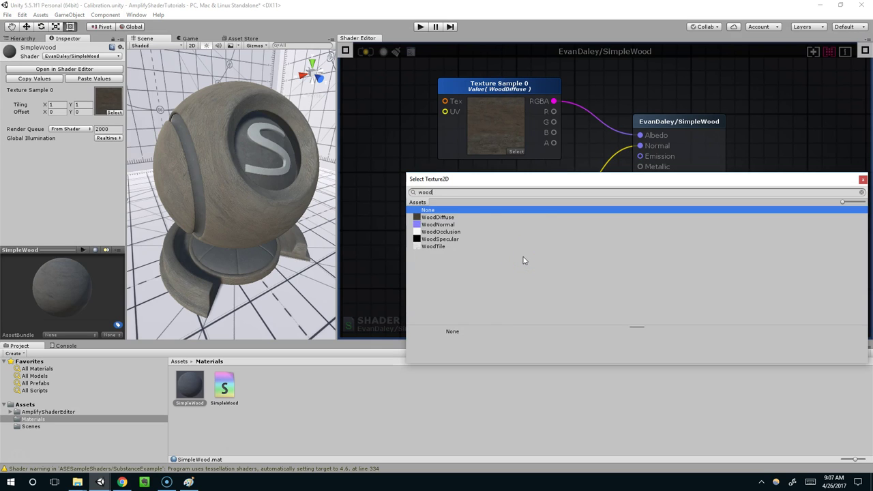
double_click(437, 225)
scroll(627, 255, down, 2)
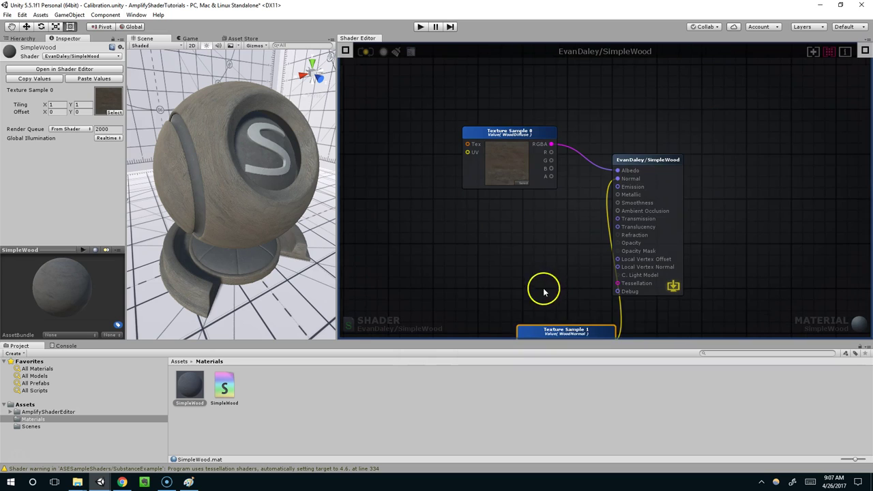
mouse_move(586, 324)
mouse_down()
mouse_move(536, 236)
mouse_move(517, 232)
mouse_move(512, 206)
mouse_up()
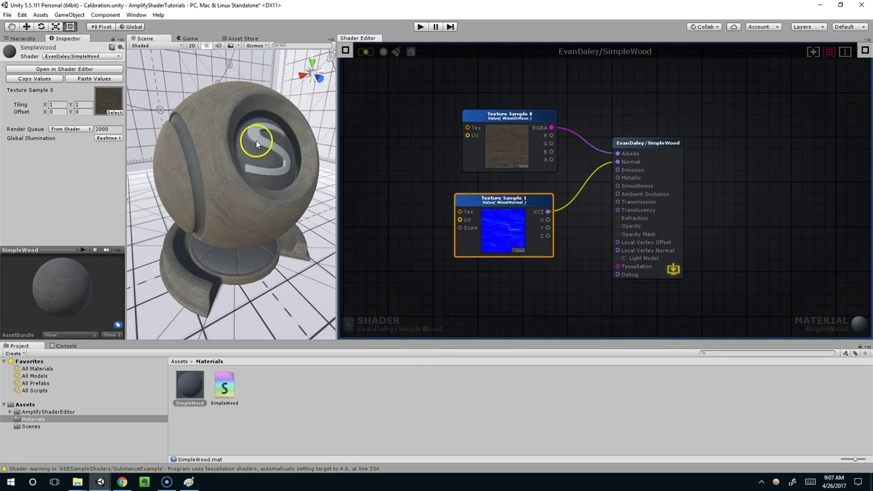
- Compile the shader with the normal map and move the output node farther from the texture samples
click(365, 50)
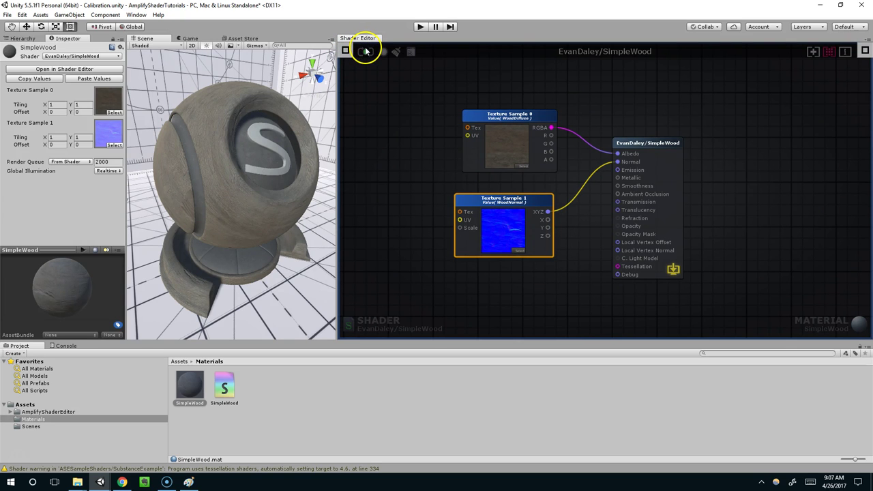
scroll(295, 136, up, 4)
drag(654, 144, 669, 159)
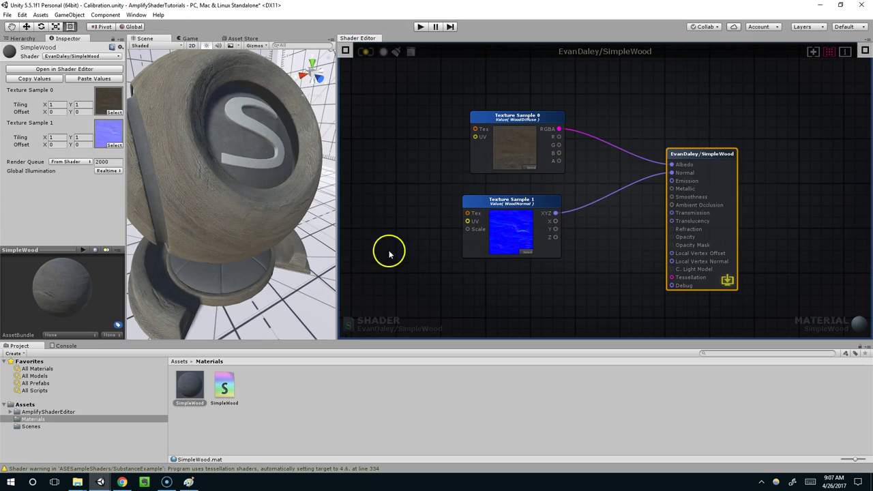
middle_drag(550, 134, 531, 142)
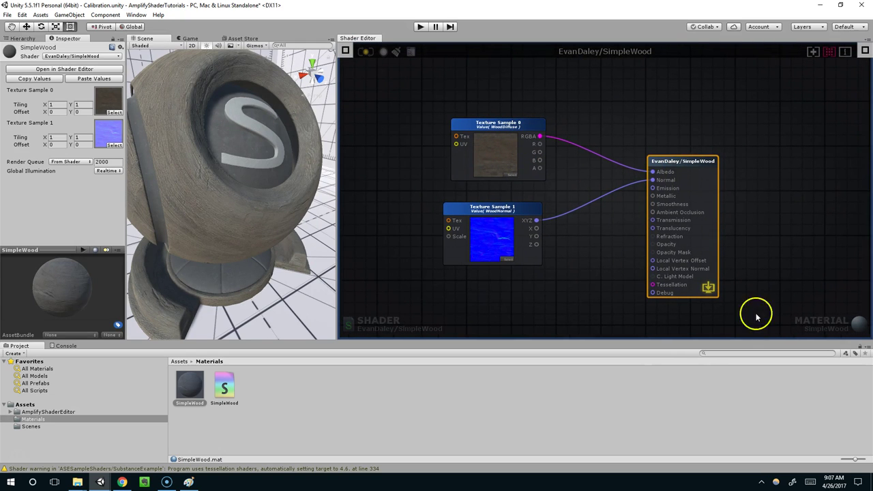
- Open the output node's properties to show its general shader settings
click(650, 156)
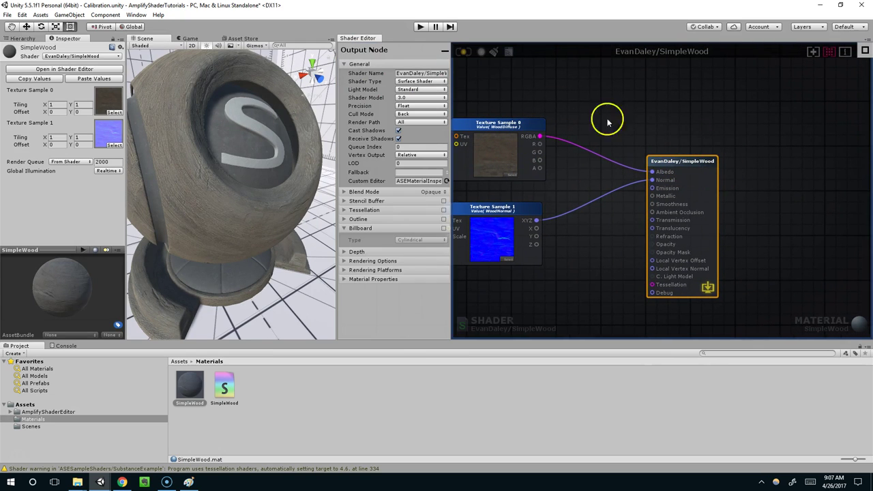
click(403, 82)
click(368, 87)
- Try the Standard Specular light model on the output node and return it to Standard
click(416, 89)
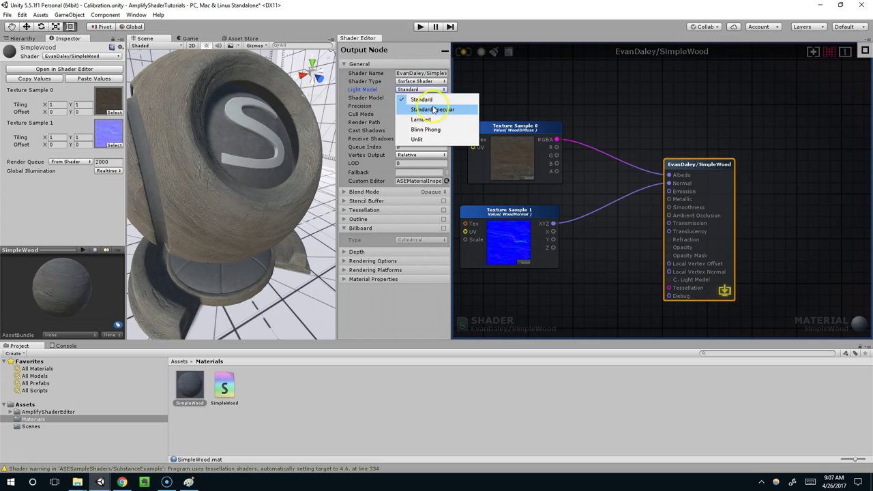
click(430, 110)
click(433, 90)
click(434, 100)
click(419, 89)
click(506, 91)
mouse_move(706, 143)
middle_down()
mouse_move(659, 129)
mouse_move(705, 140)
middle_up()
middle_drag(657, 130, 716, 104)
middle_drag(614, 137, 589, 182)
middle_drag(582, 143, 648, 131)
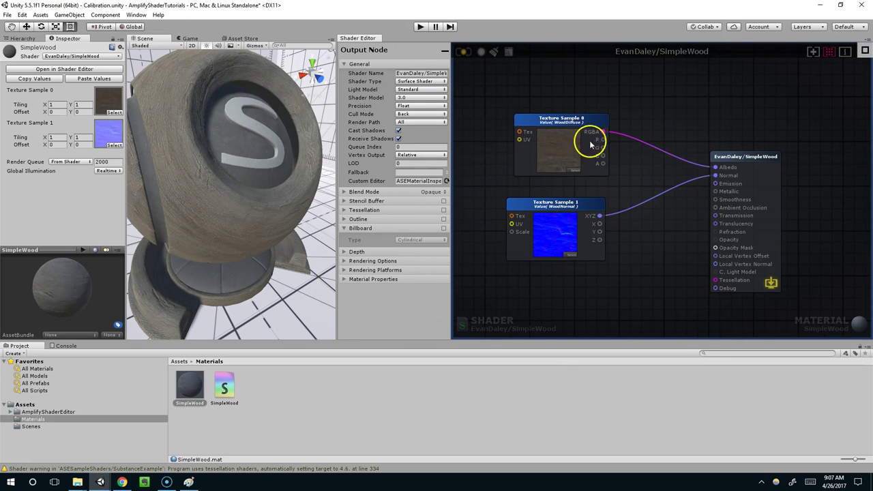
middle_drag(688, 195, 691, 139)
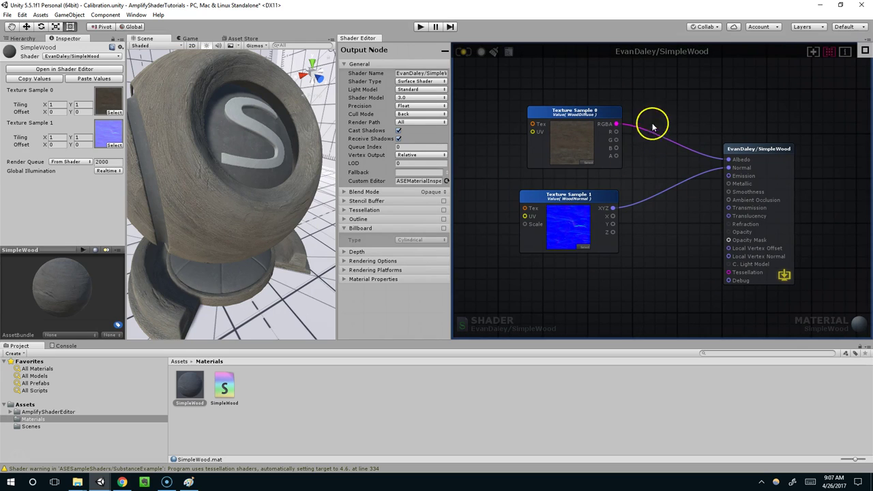
middle_drag(616, 162, 630, 161)
right_drag(630, 163, 601, 167)
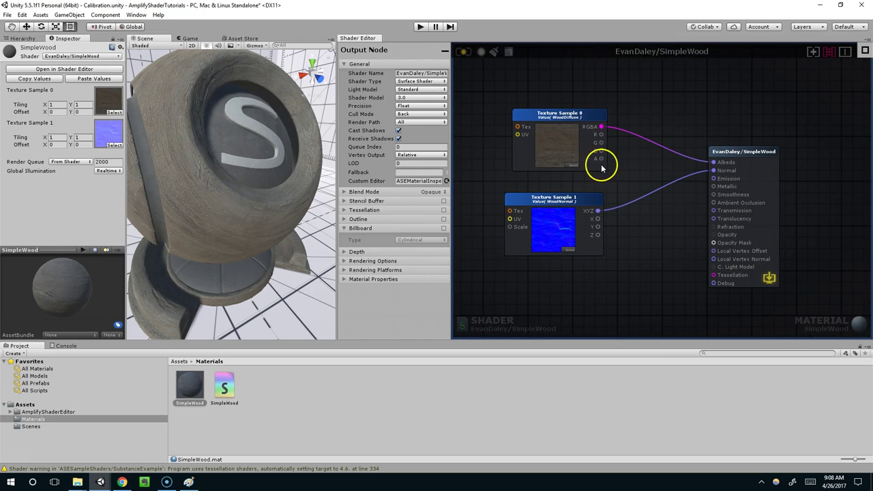